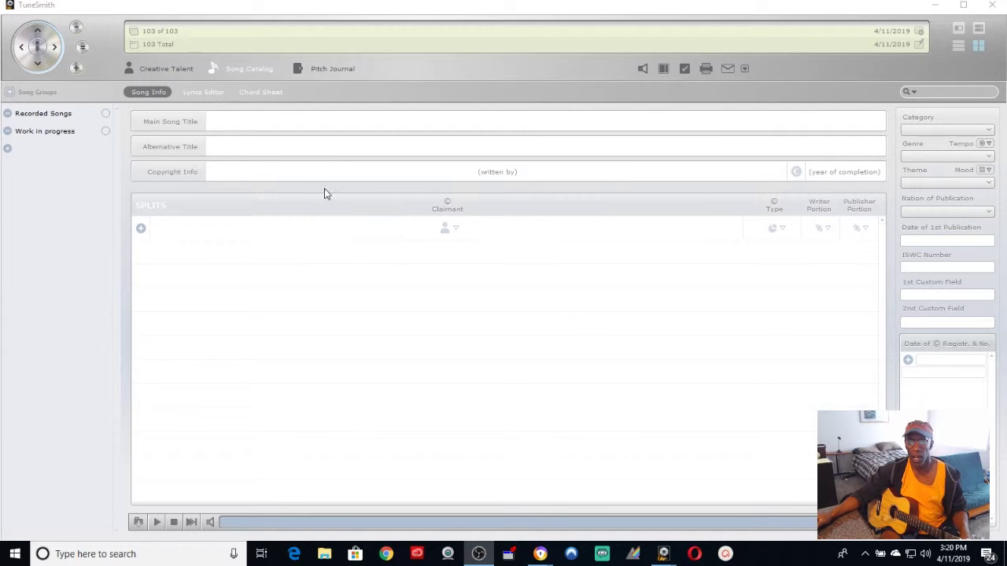
# Enter 'I'VE GOT NO PROBLEM' as the main song title
pyautogui.click(280, 120)
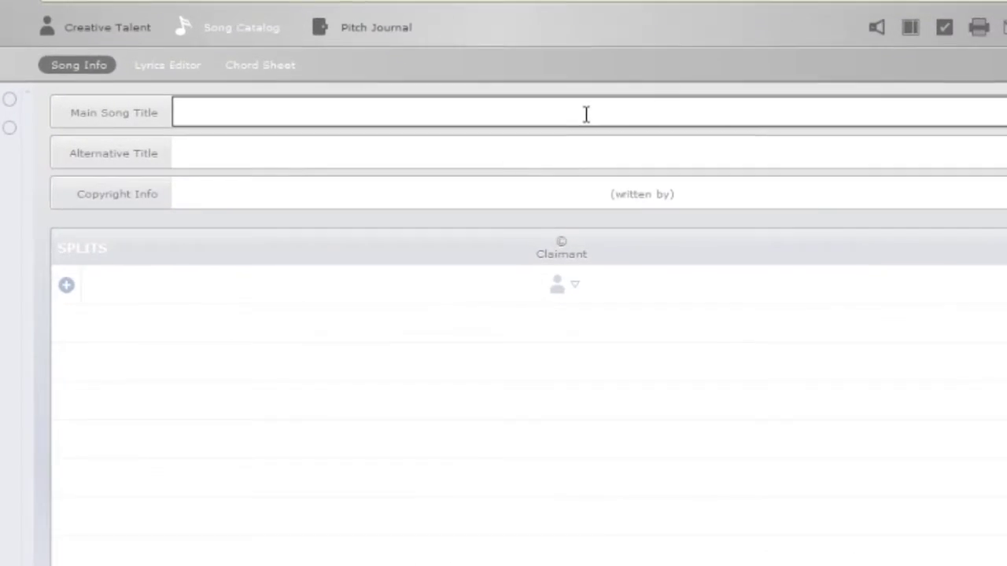
pyautogui.write("I'VE GOT")
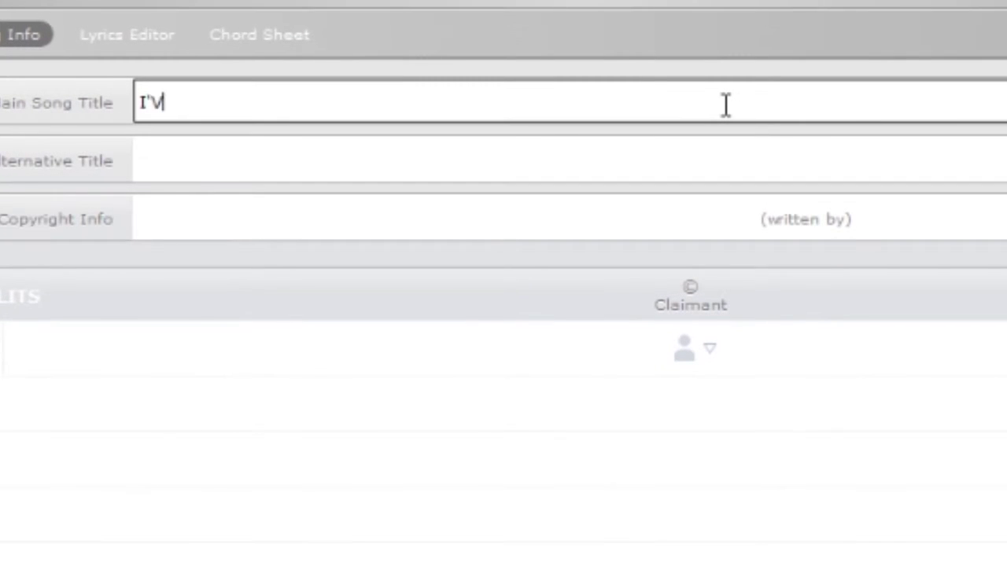
pyautogui.write(' NOT')
pyautogui.press('BackSpace')
pyautogui.write('B')
pyautogui.write('P')
pyautogui.press('BackSpace')
pyautogui.press('BackSpace')
pyautogui.write('PROBLEM')
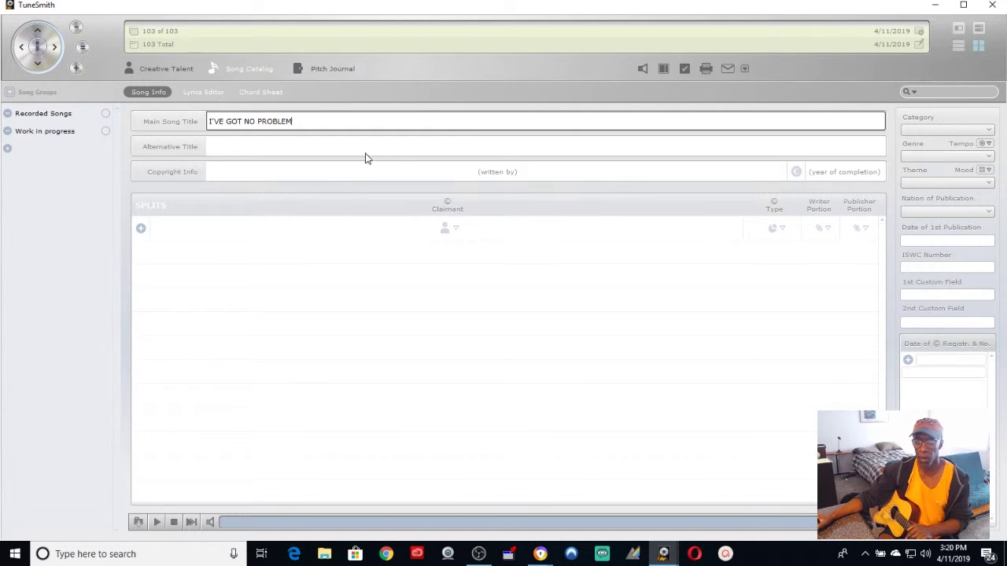
# Fill in the writer's name as copyright holder and 2019 as the completion year
pyautogui.click(322, 173)
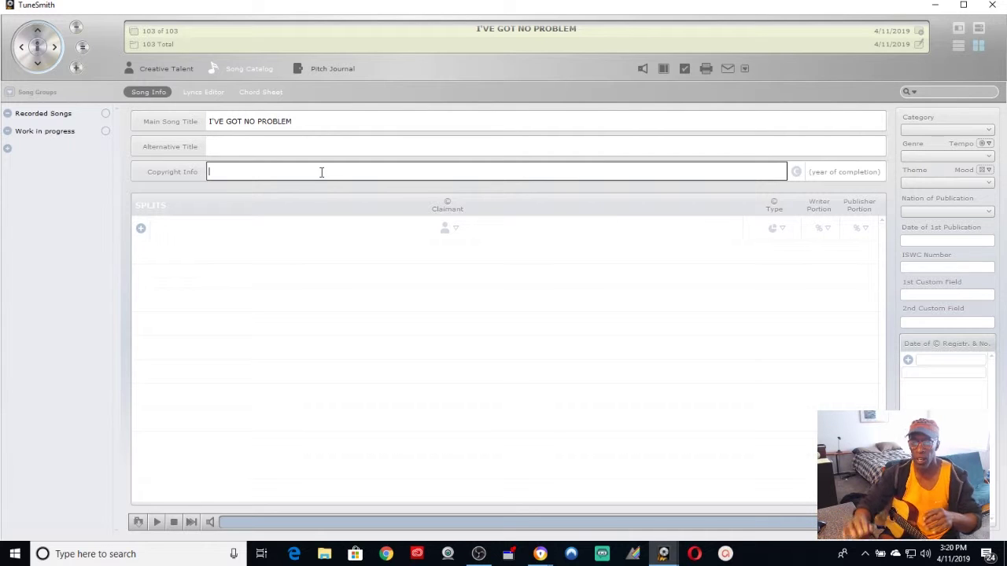
pyautogui.write('Oscar')
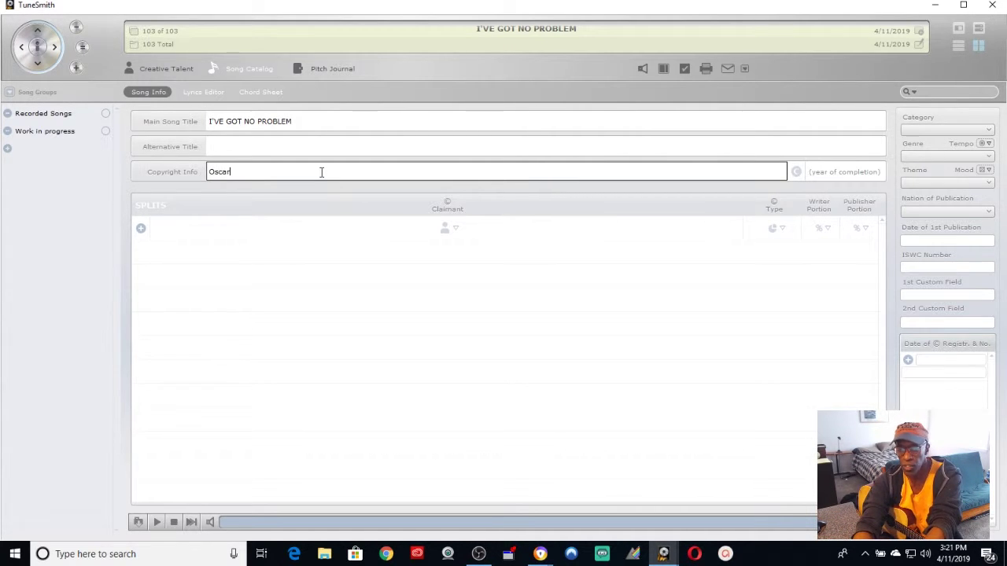
pyautogui.write(' Butler')
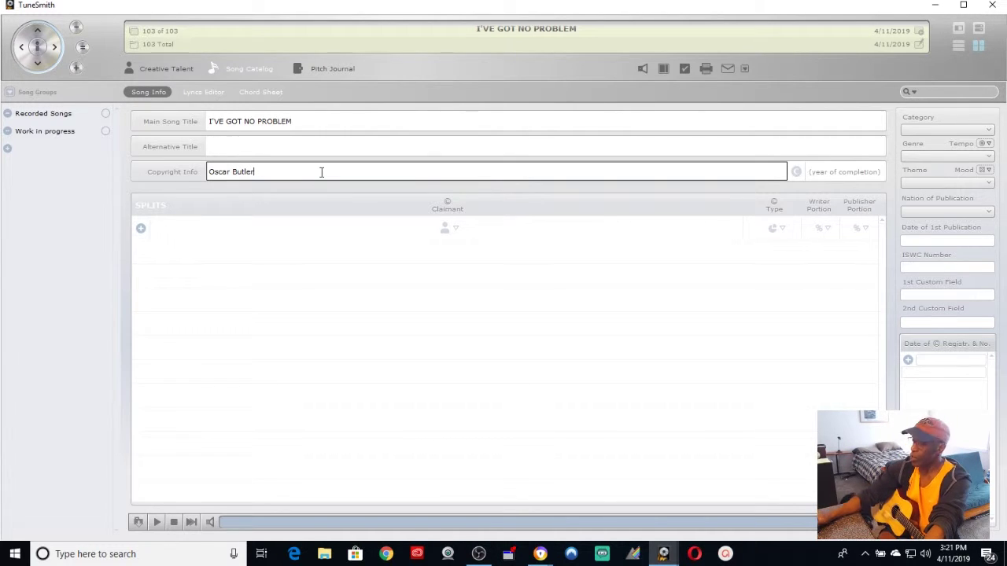
pyautogui.click(843, 171)
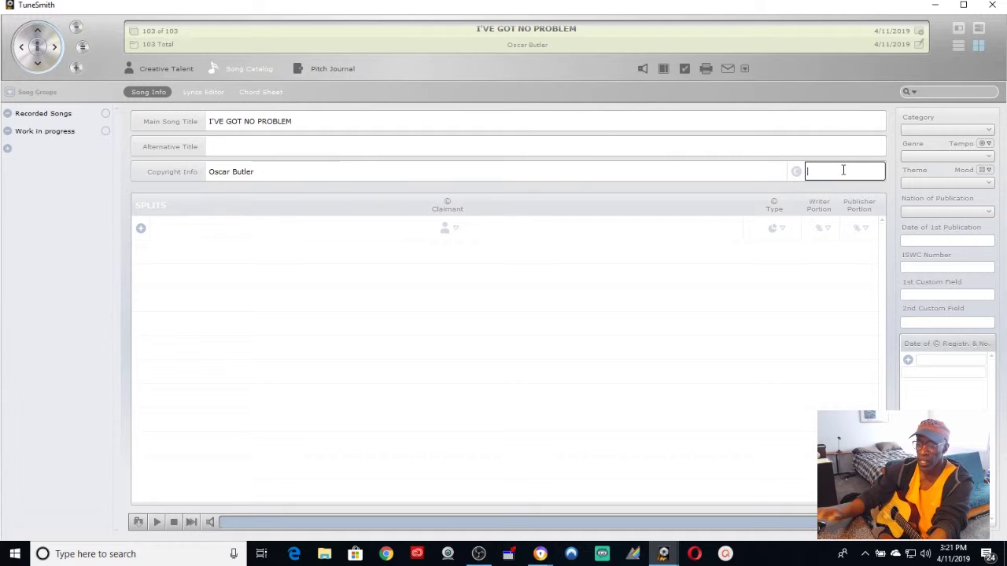
pyautogui.write('20')
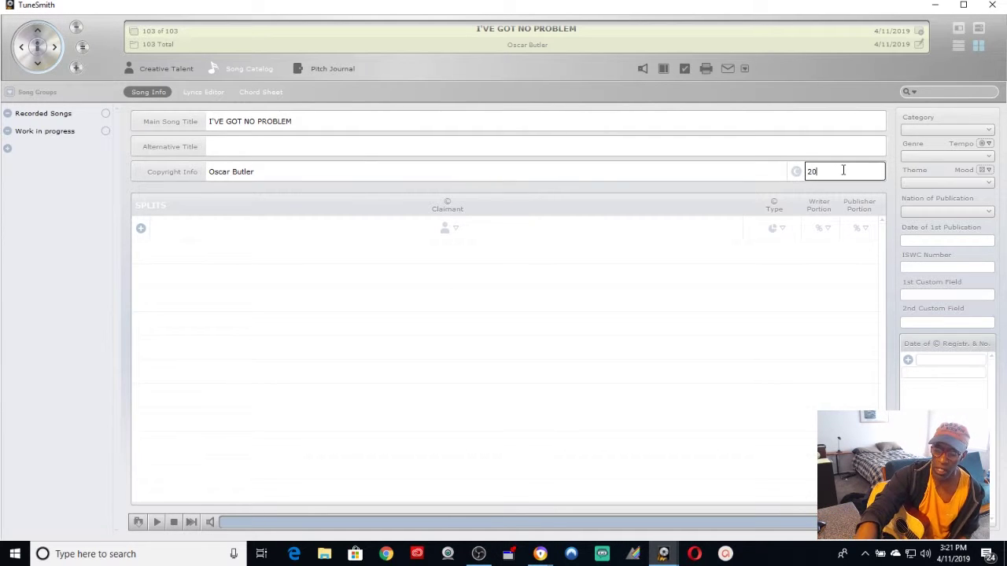
pyautogui.write('19')
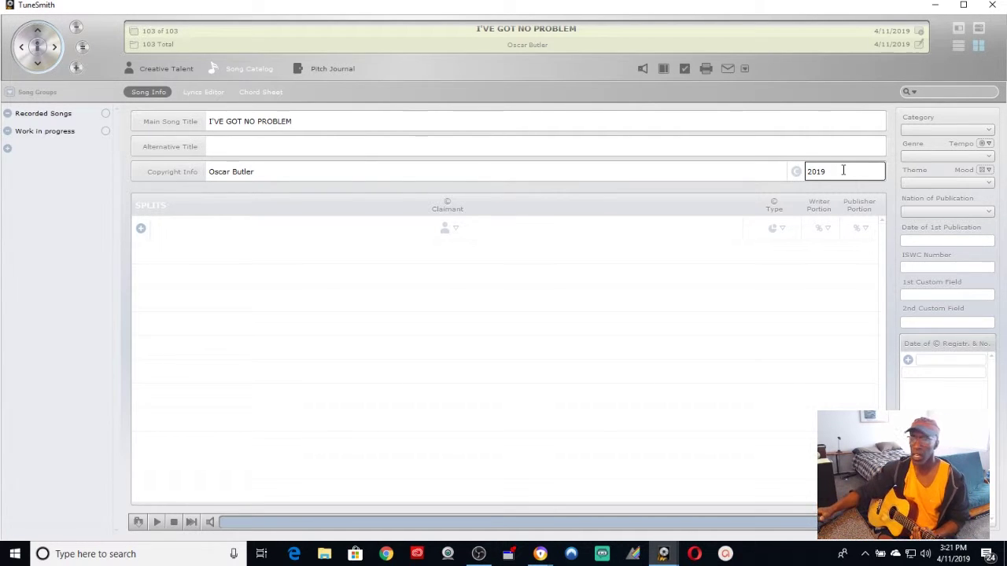
# Show the Lyrics Editor with its ruler and indent the left margin to about 100
pyautogui.click(193, 93)
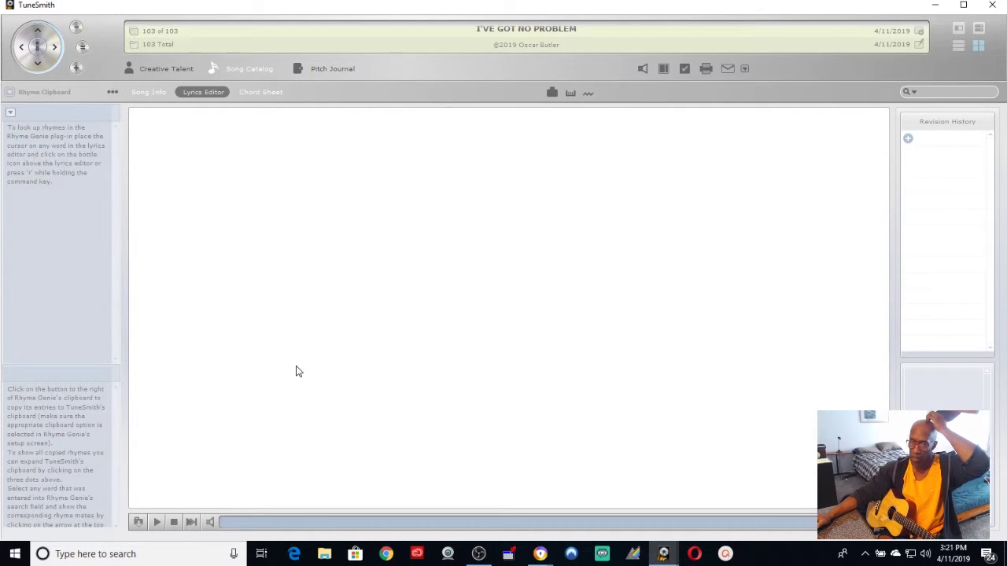
pyautogui.click(571, 95)
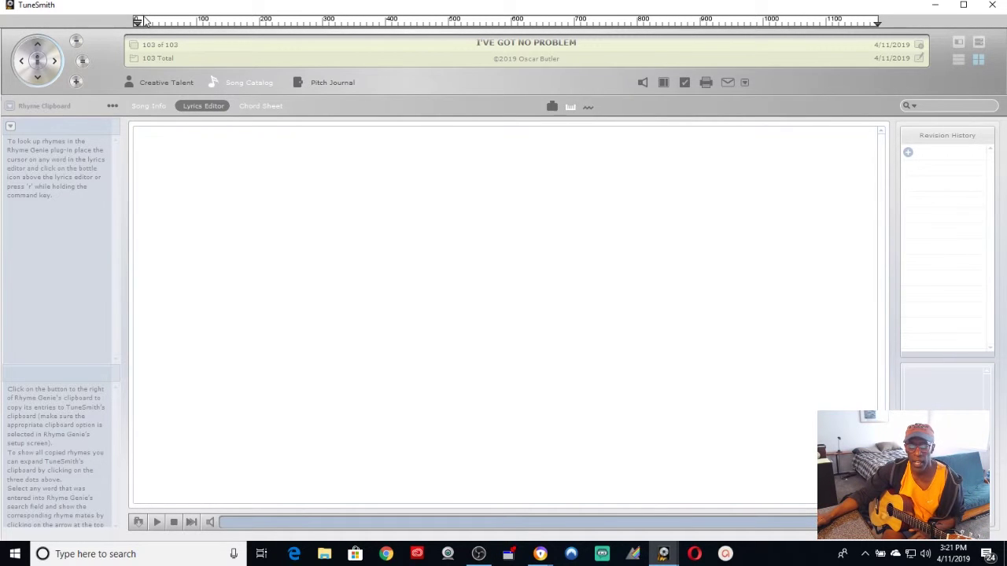
pyautogui.moveTo(137, 24); pyautogui.dragTo(199, 26)
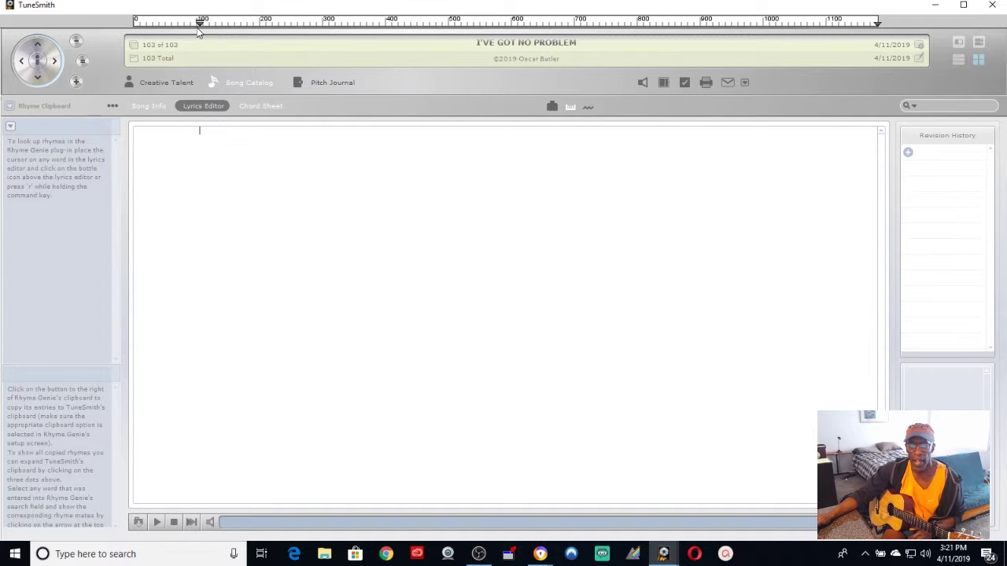
# Set the lyric text size to 18 points
pyautogui.rightClick(218, 138)
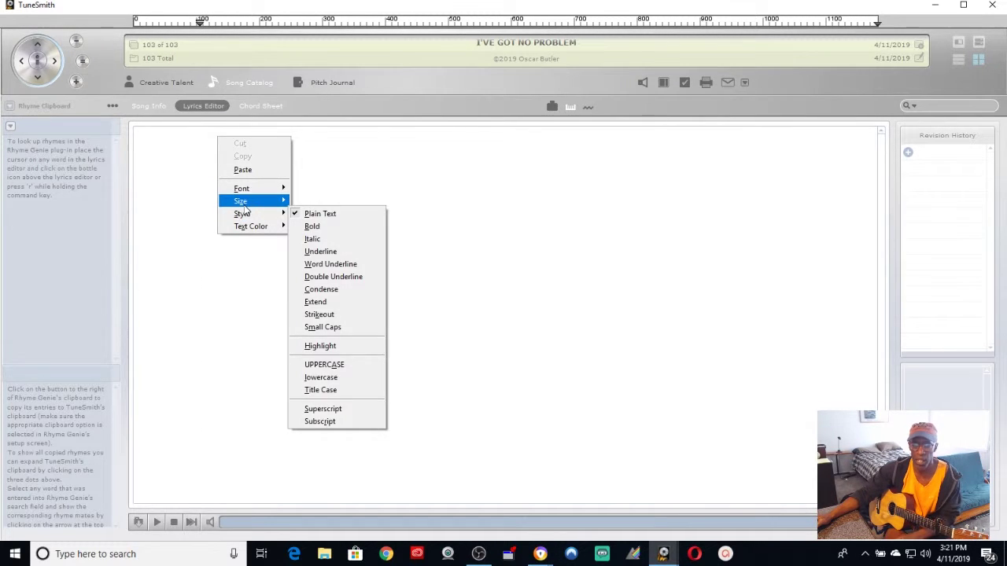
pyautogui.moveTo(243, 201)
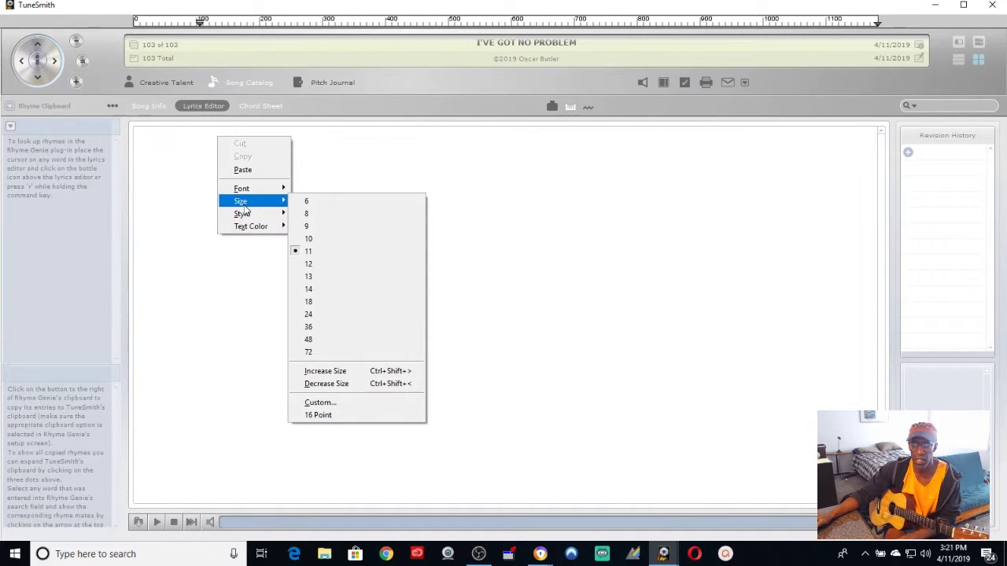
pyautogui.click(312, 299)
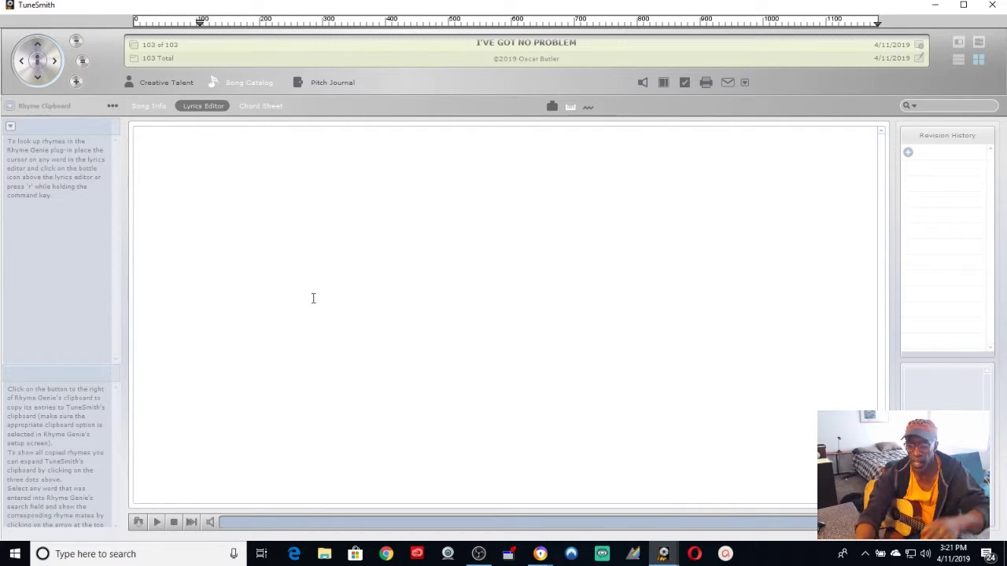
# Begin the lyrics with the note 'standard capo iii' followed by a new line
pyautogui.write('standa')
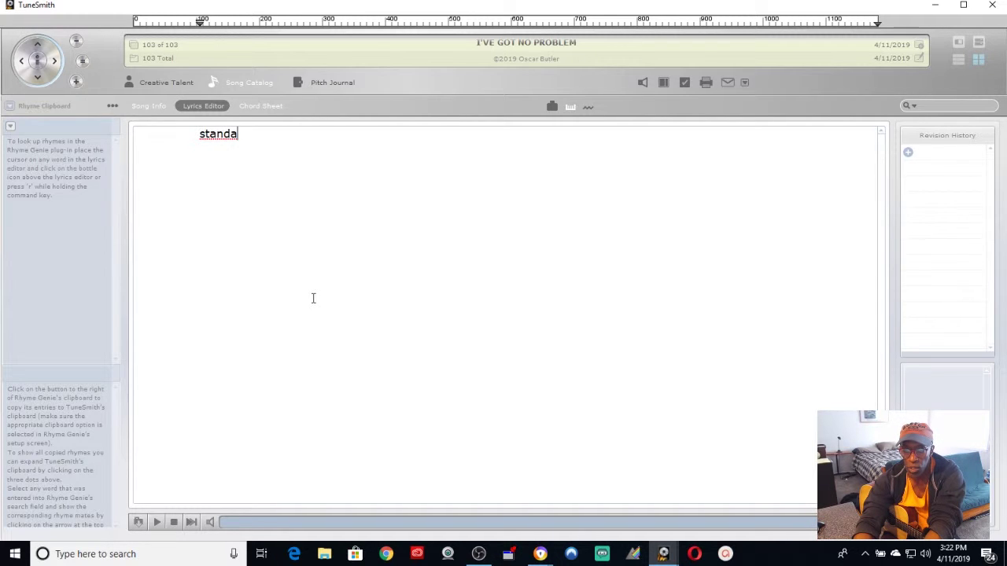
pyautogui.write('rd')
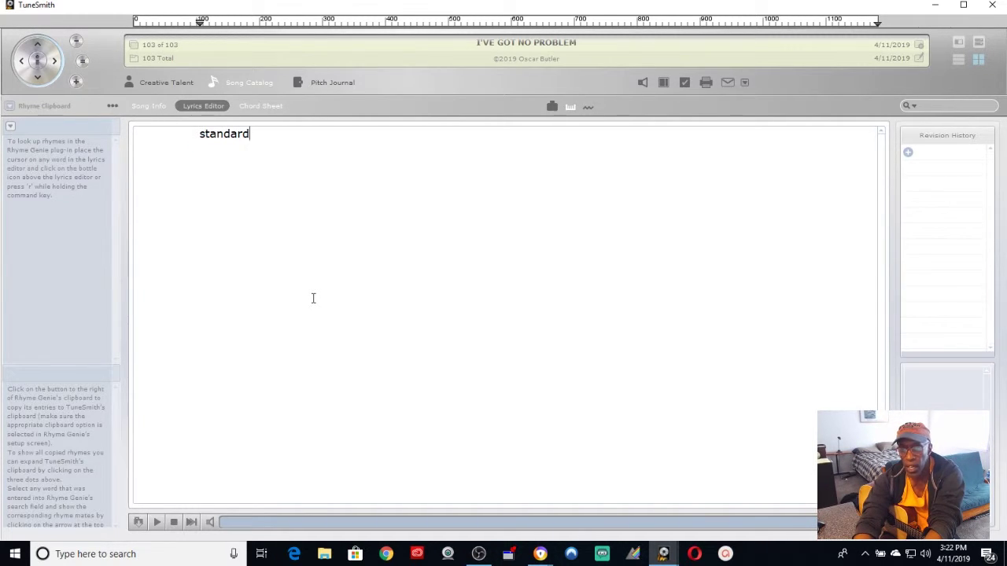
pyautogui.write(' capo')
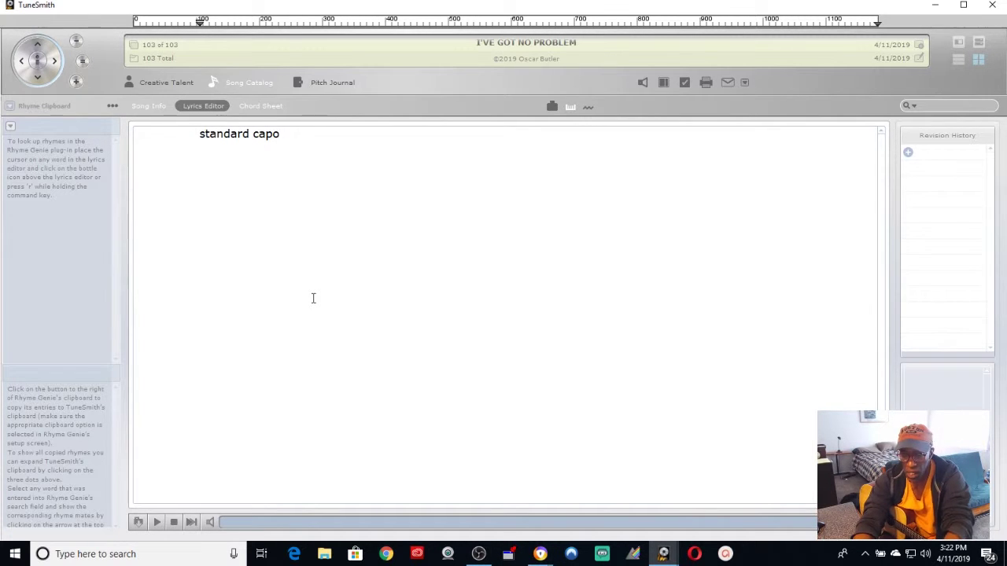
pyautogui.write(' iii')
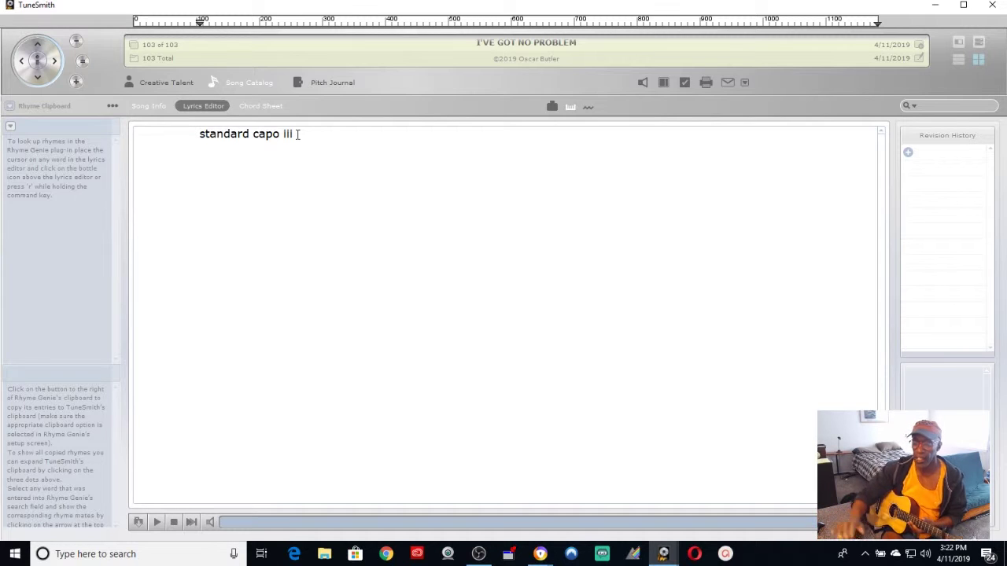
pyautogui.press('Return')
pyautogui.press('Return')
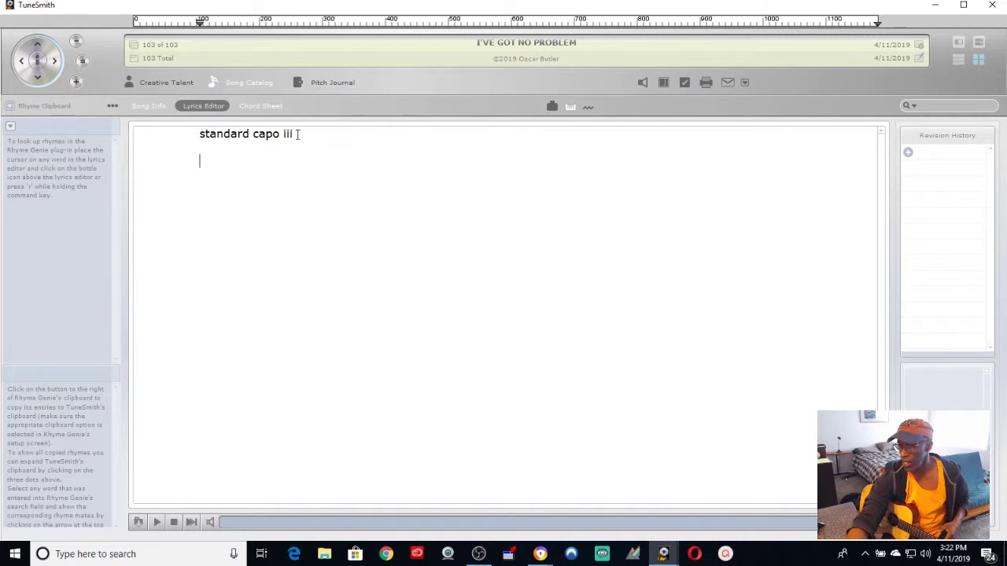
# Type the lyric lines 'I've got no problems too big for me' and 'I've got no worries that I cannot foresee'
pyautogui.write("I've g")
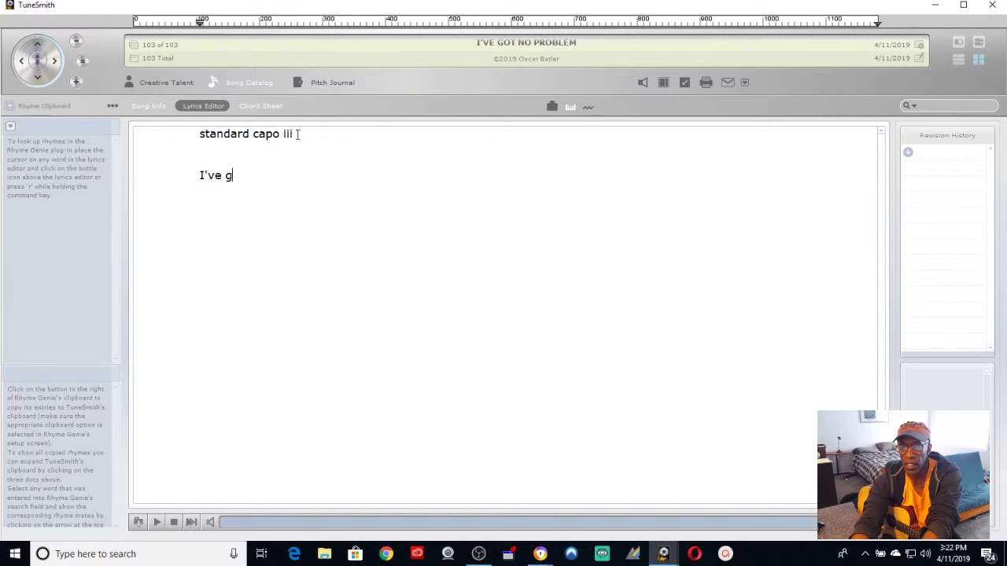
pyautogui.write('ot no pr')
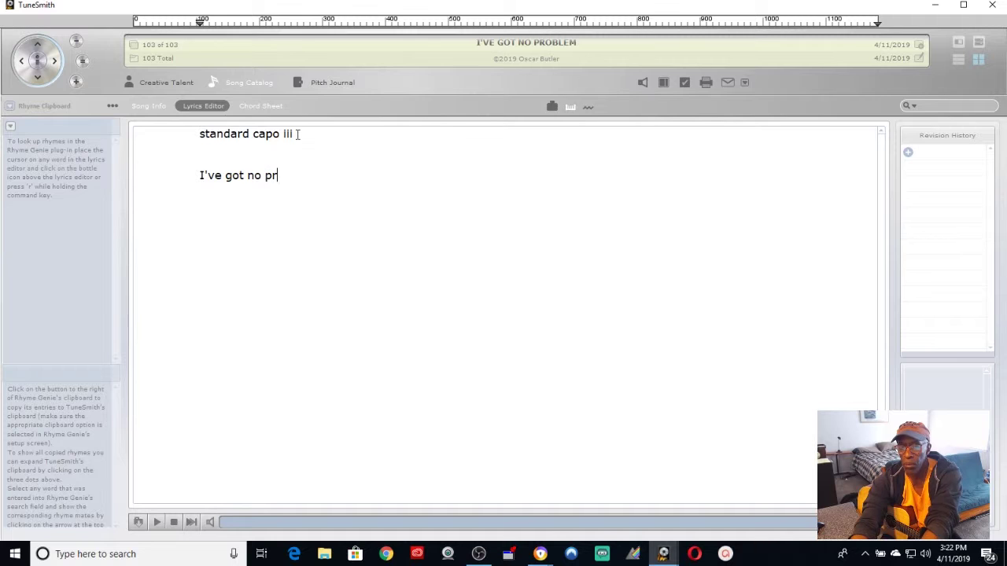
pyautogui.write('oblems')
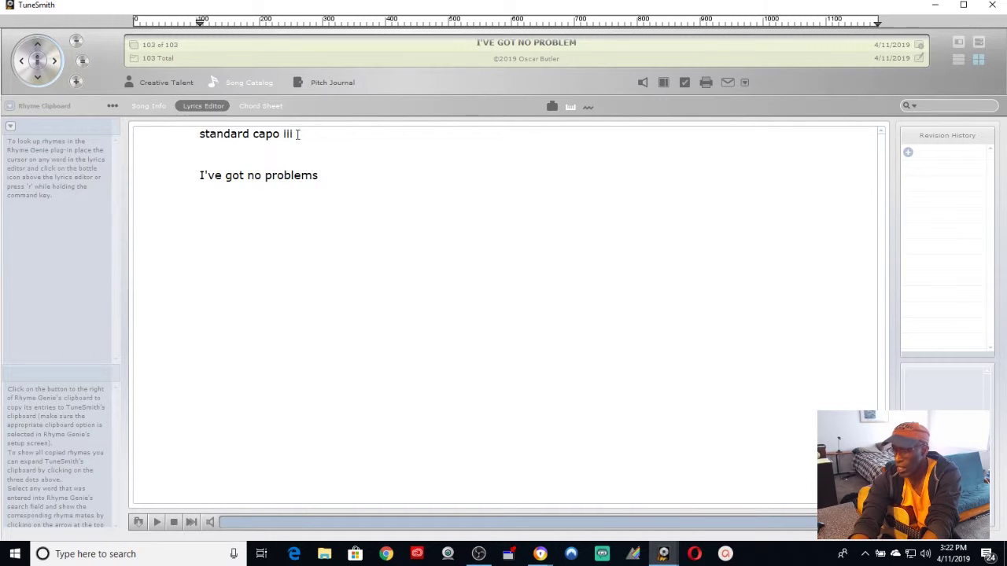
pyautogui.write(' to')
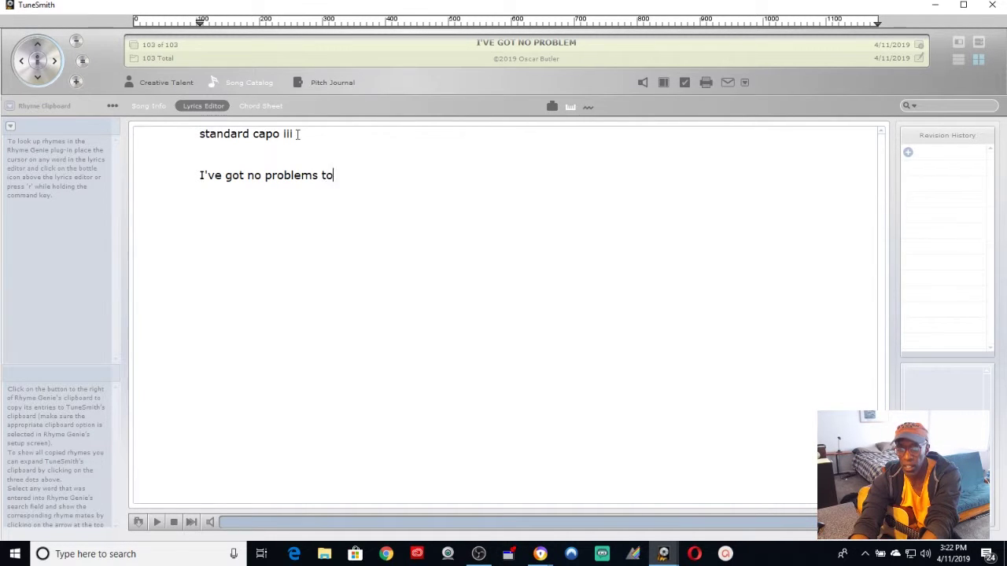
pyautogui.write('o big for me')
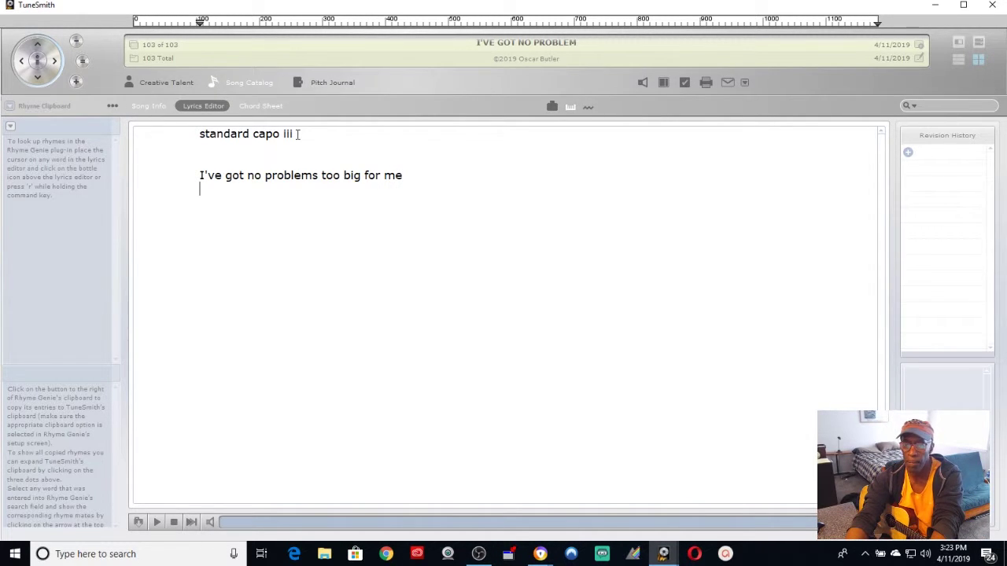
pyautogui.write("'")
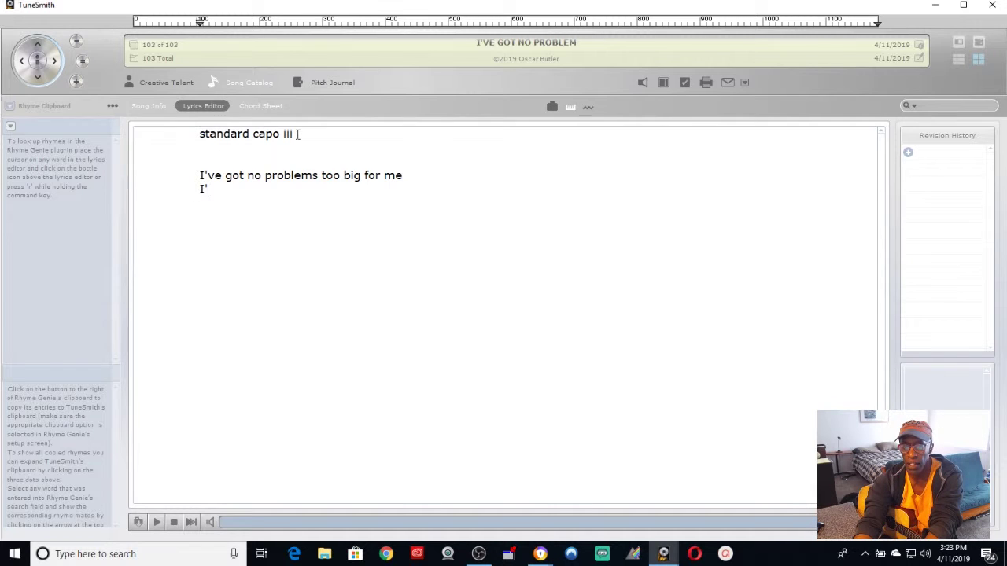
pyautogui.write('ve got no worries')
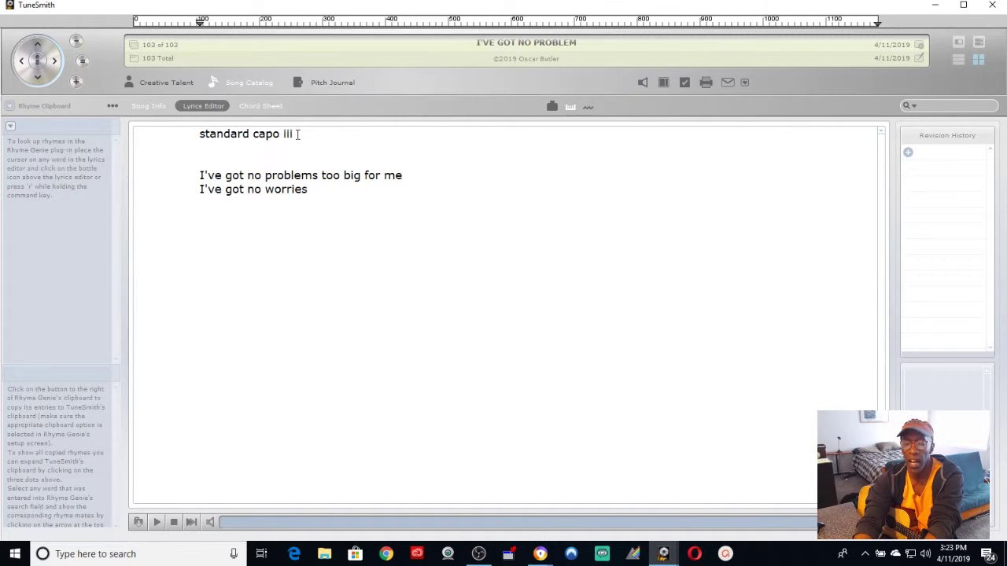
pyautogui.write('tha')
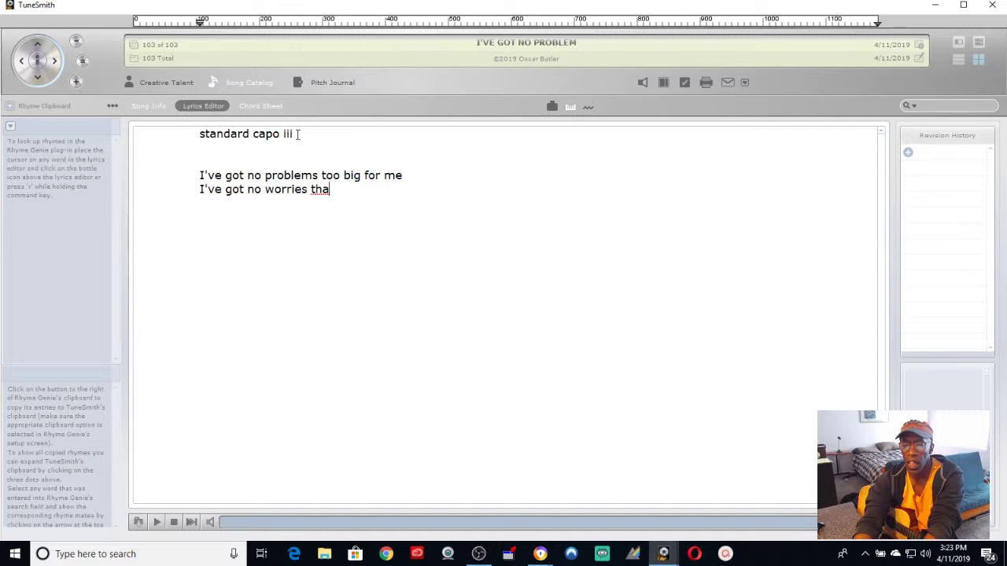
pyautogui.write('t I cannot')
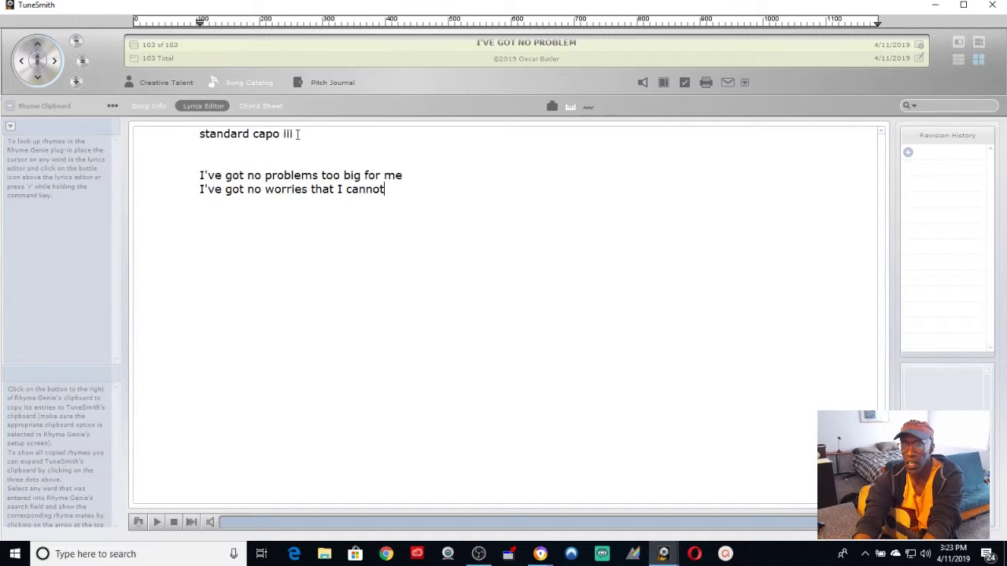
pyautogui.write(' foresee')
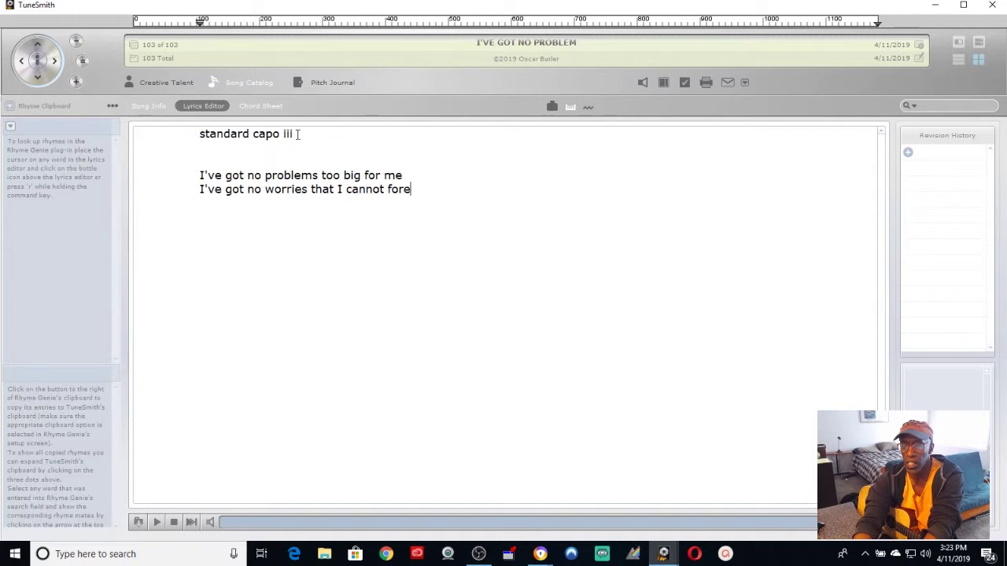